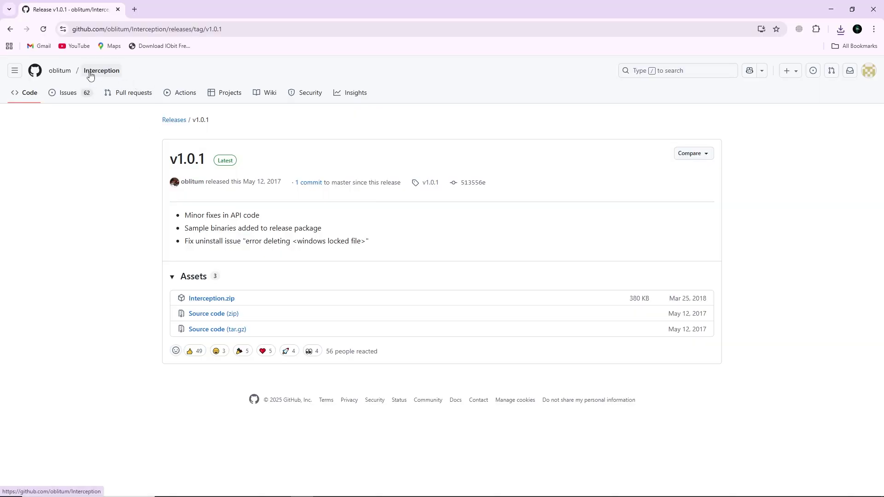
Step: Download Interception.zip from the Interception v1.0.1 GitHub release assets
click(212, 298)
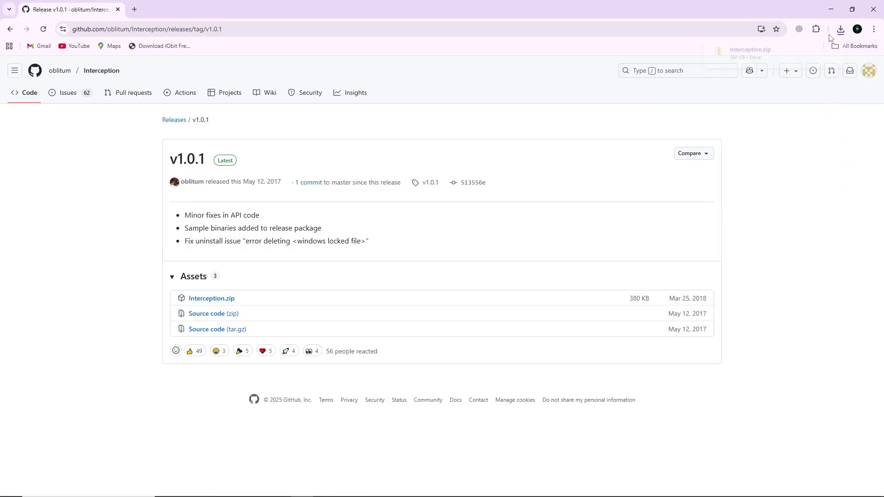
Step: Show Interception.zip in Downloads and extract it into an Interception folder
click(816, 52)
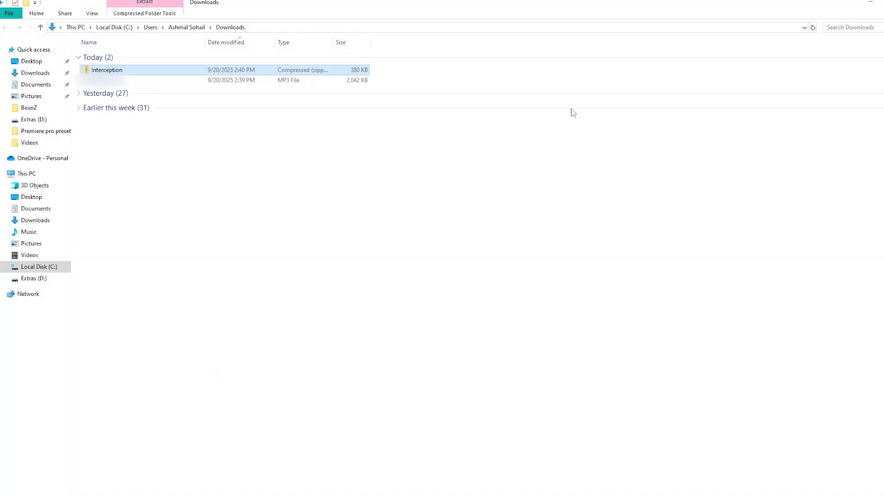
right_click(241, 71)
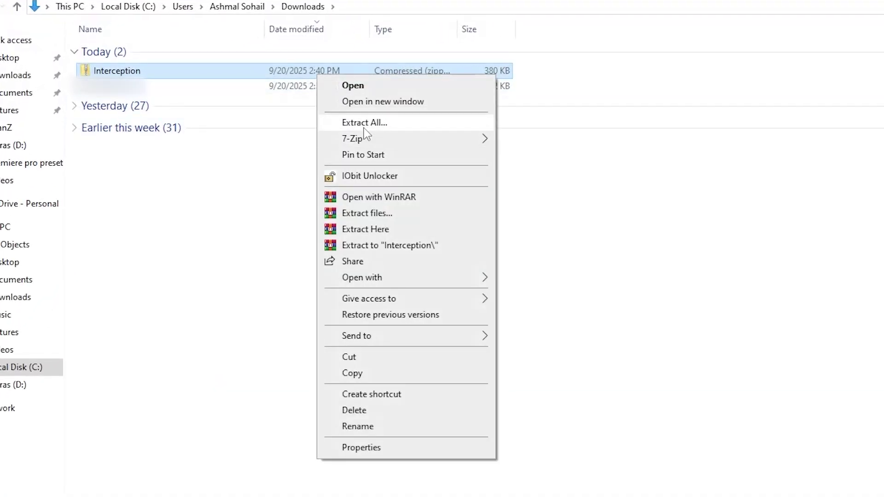
click(366, 212)
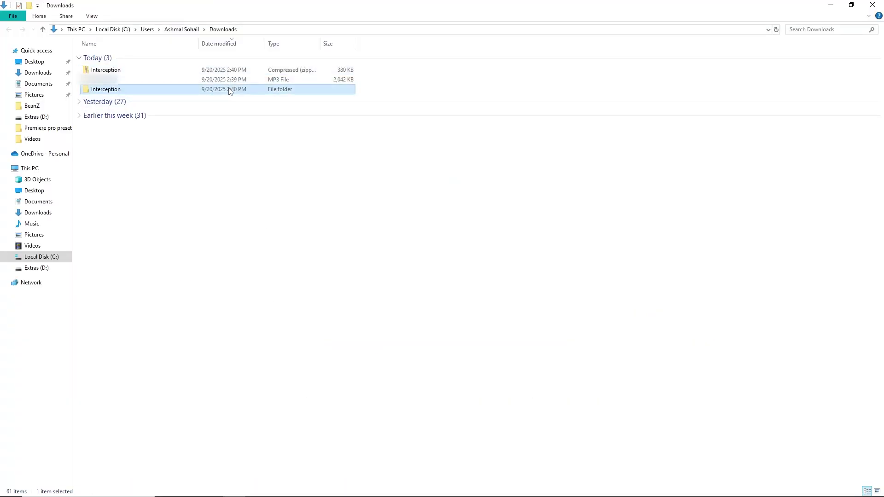
Step: Browse Interception > Interception > command line installer and select the folder path
double_click(229, 89)
double_click(186, 58)
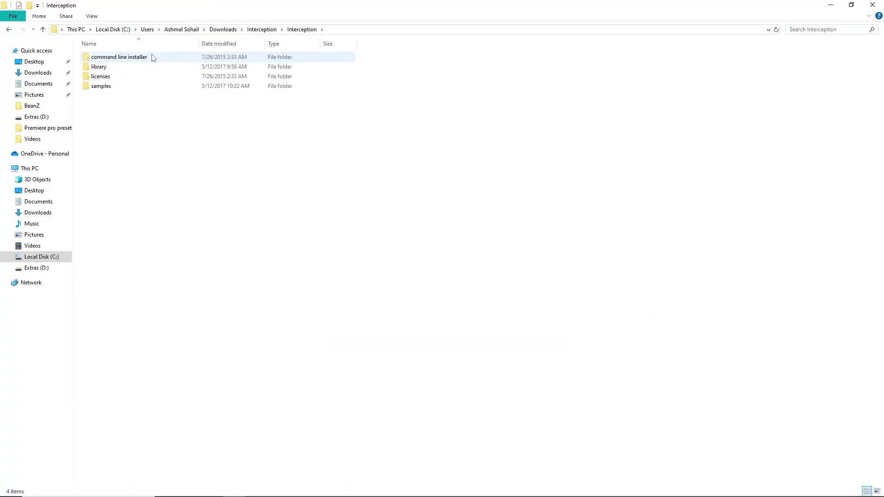
click(8, 29)
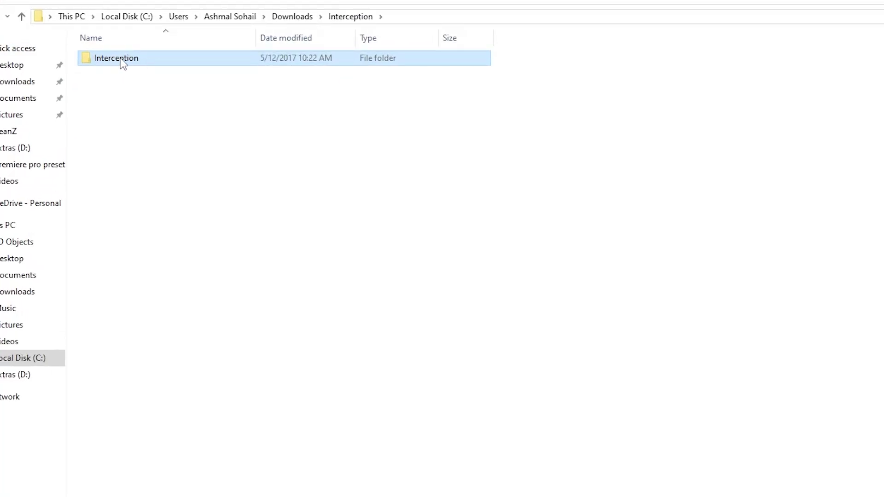
double_click(109, 59)
double_click(125, 58)
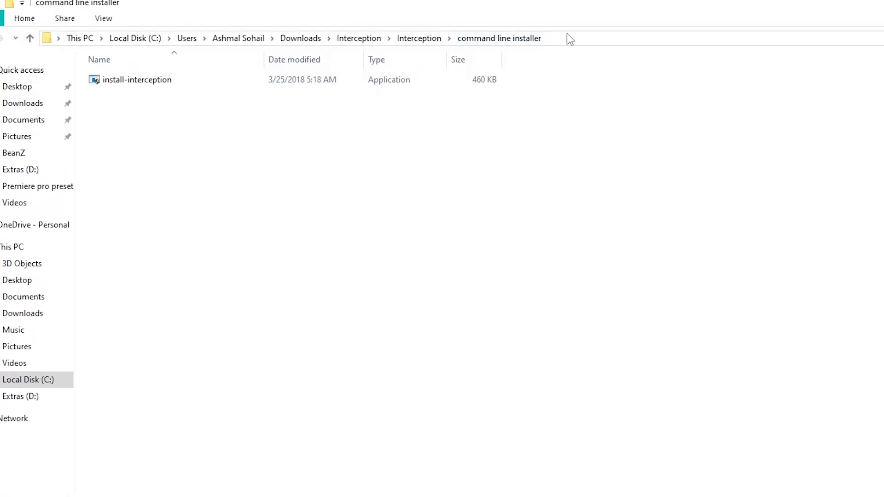
click(574, 42)
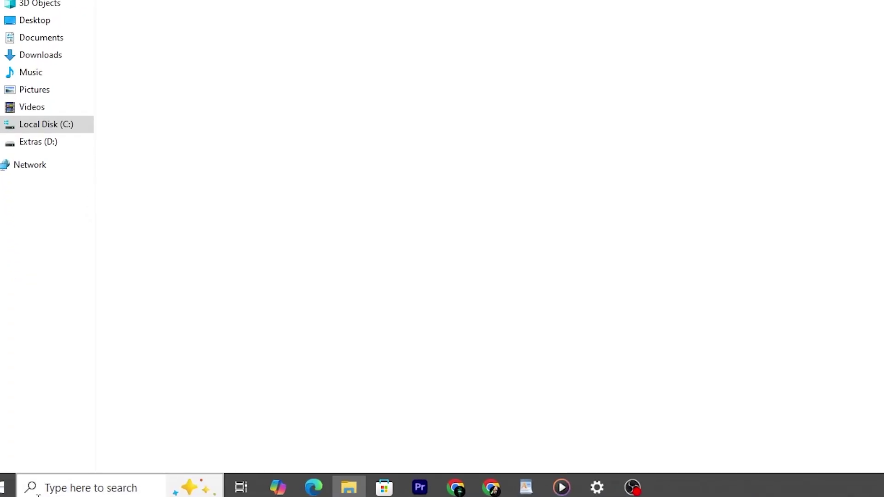
Step: Search for cmd and run Command Prompt as administrator
click(91, 487)
text(cmd)
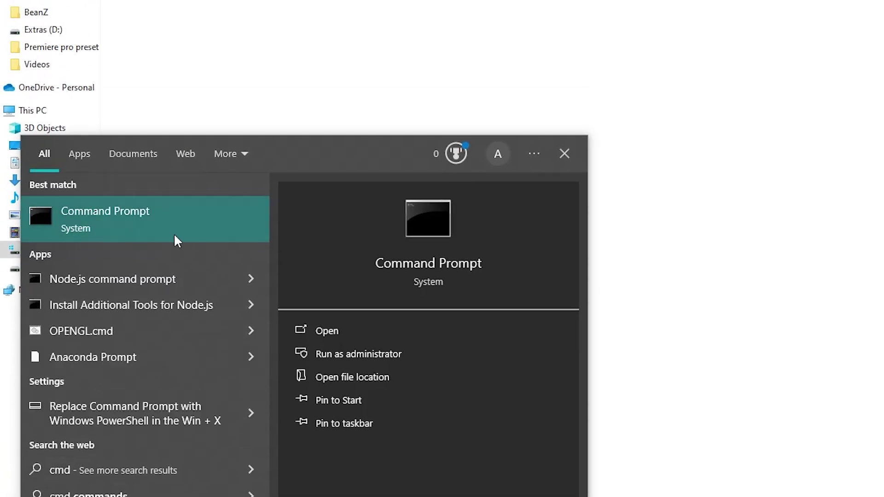
right_click(97, 220)
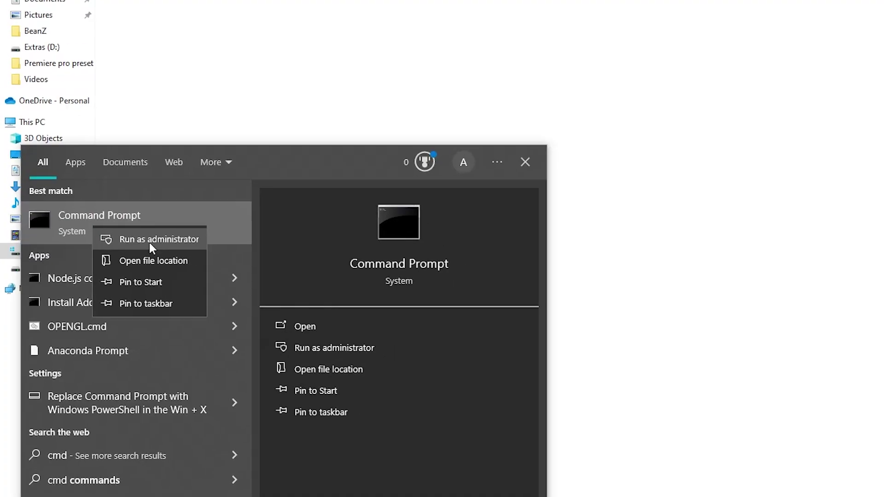
click(149, 243)
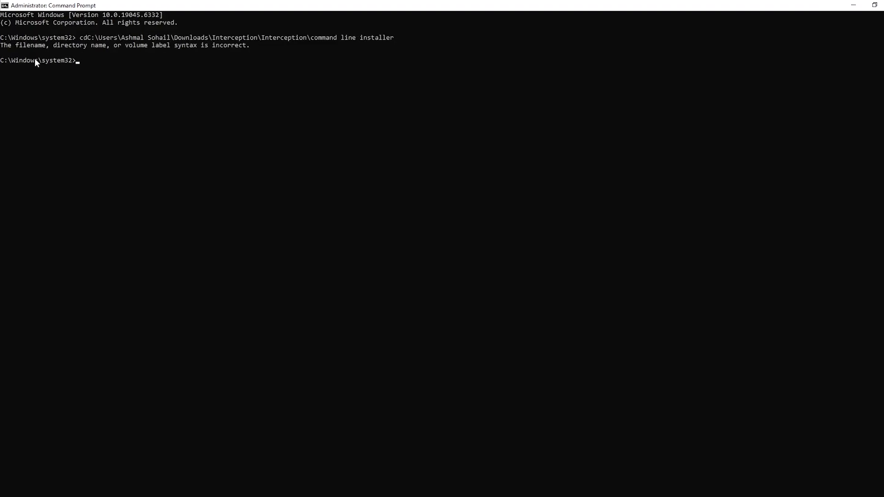
text(cd)
Step: Change directory to the pasted command line installer folder path
text(C:\Users\Ashmal Sohail\Downloads\Interception\Interception\command line installer)
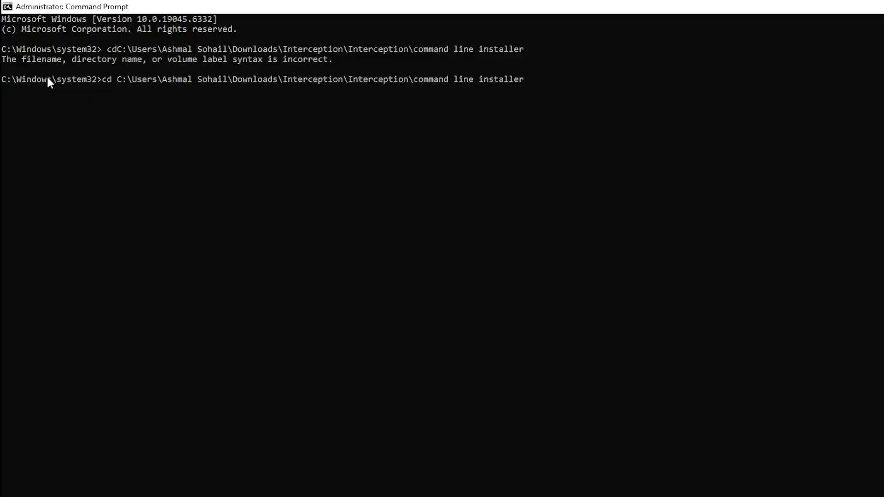
key(Return)
text(install-)
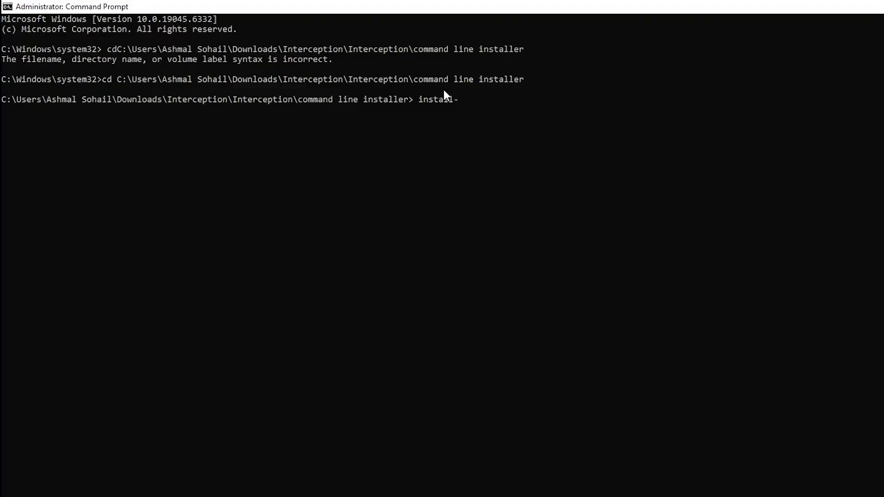
text(interceptio)
text(n,exe /u)
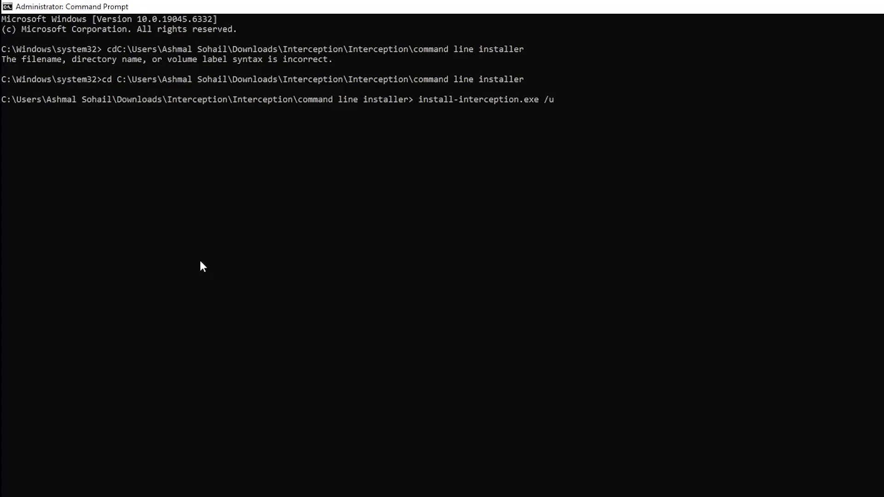
text(ninstall)
Step: Run install-interception.exe /uninstall, then close the Command Prompt window
key(Return)
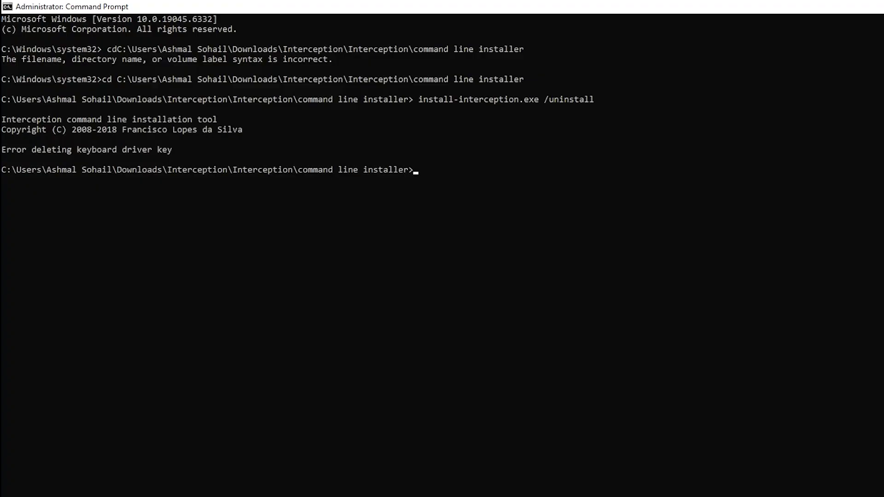
click(871, 5)
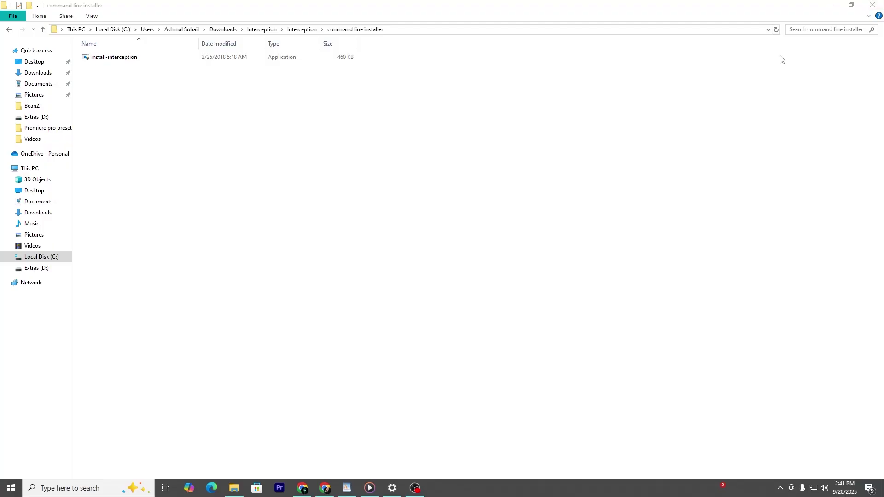